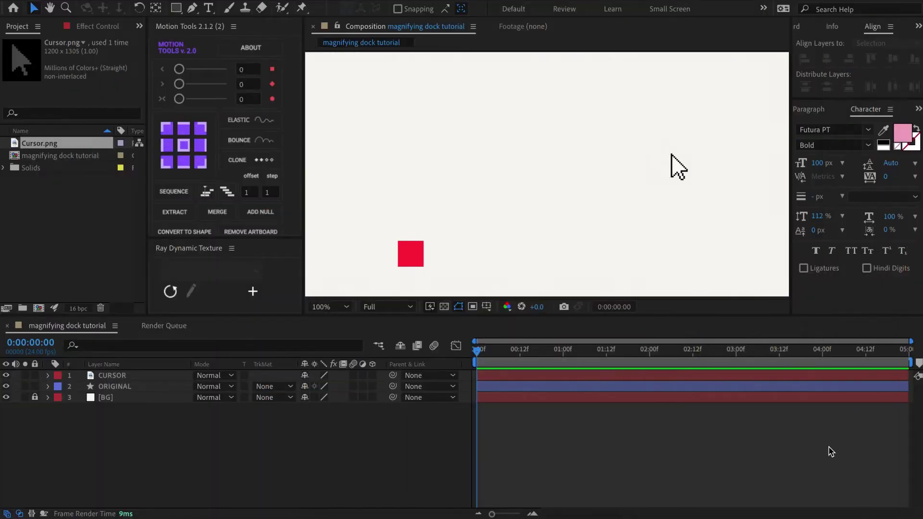
# - Duplicate the ORIGINAL square layer and rename the copy FOLLOWER
pyautogui.click(152, 391)
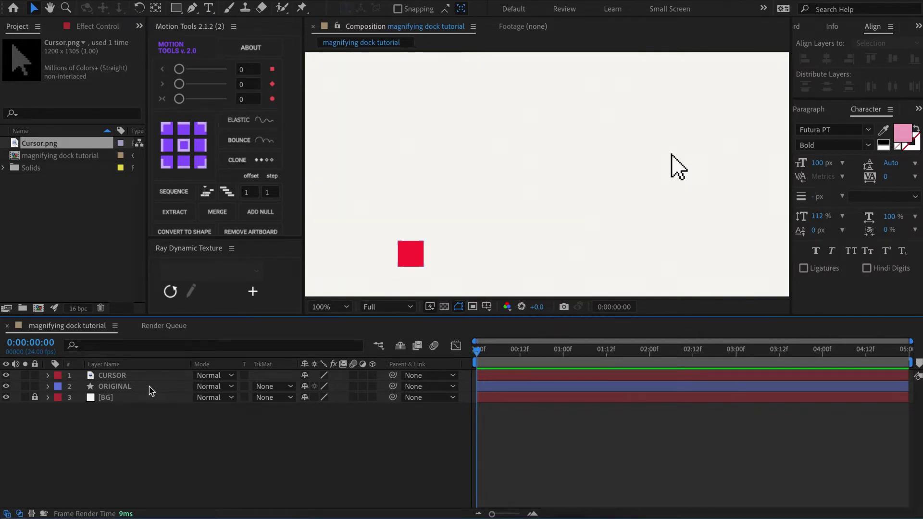
pyautogui.click(149, 388)
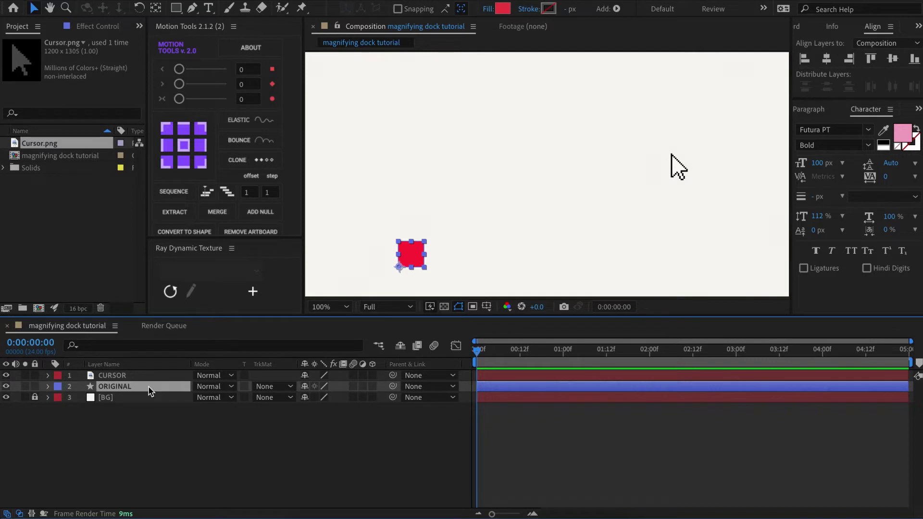
pyautogui.hotkey('ctrl', 'd')
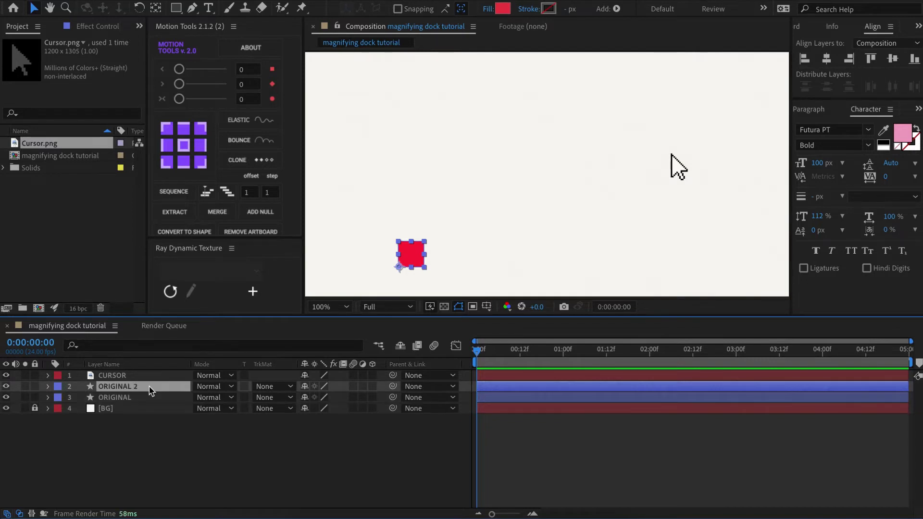
pyautogui.press('Return')
pyautogui.write('FOLLOWER')
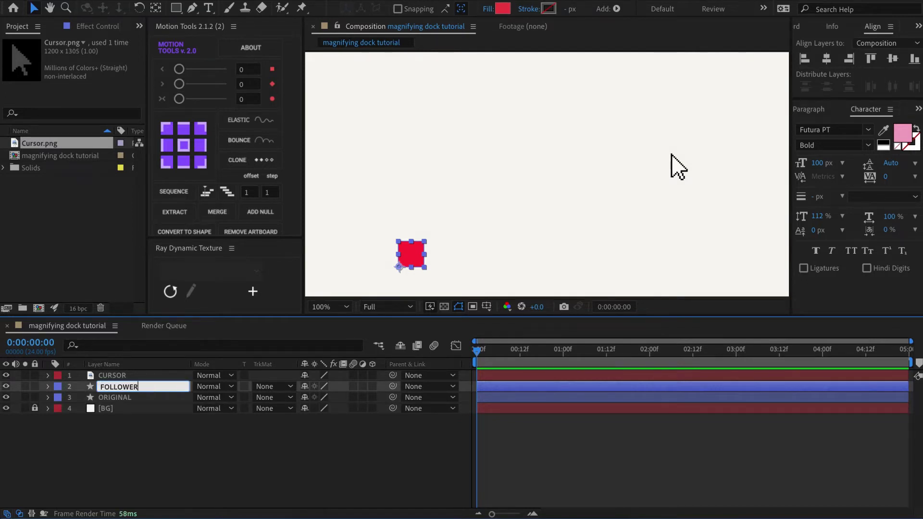
pyautogui.press('Return')
# - Give FOLLOWER a yellow label and reveal its layer properties
pyautogui.click(58, 386)
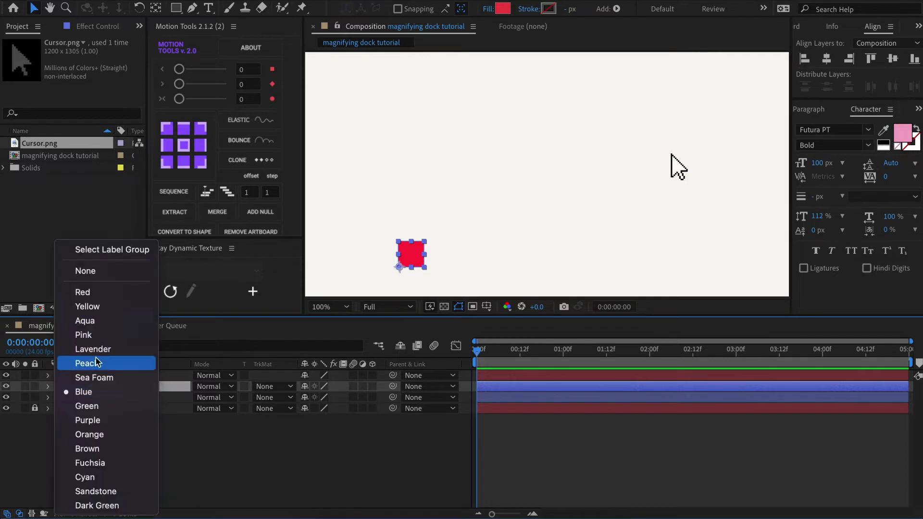
pyautogui.click(106, 308)
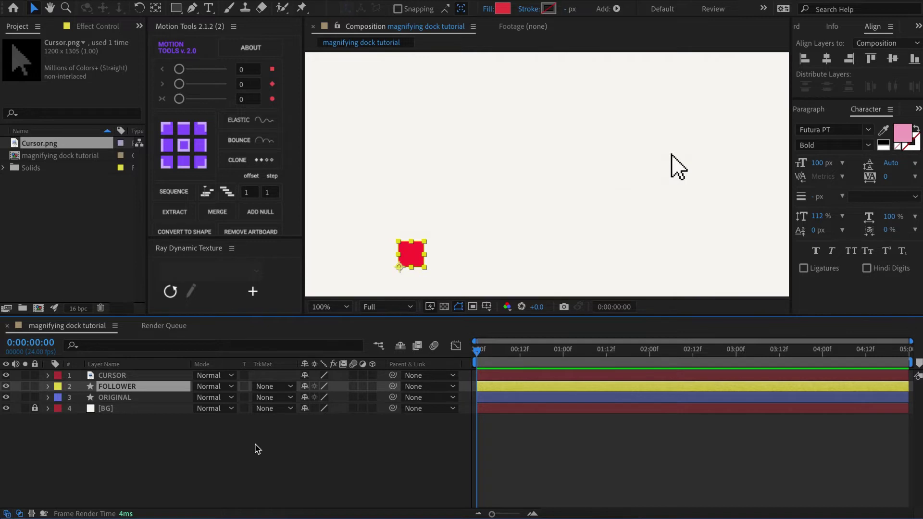
pyautogui.click(48, 387)
# - Replace FOLLOWER's default Position expression with layerBelow = thisComp.layer(thisLayer,1);
pyautogui.click(59, 409)
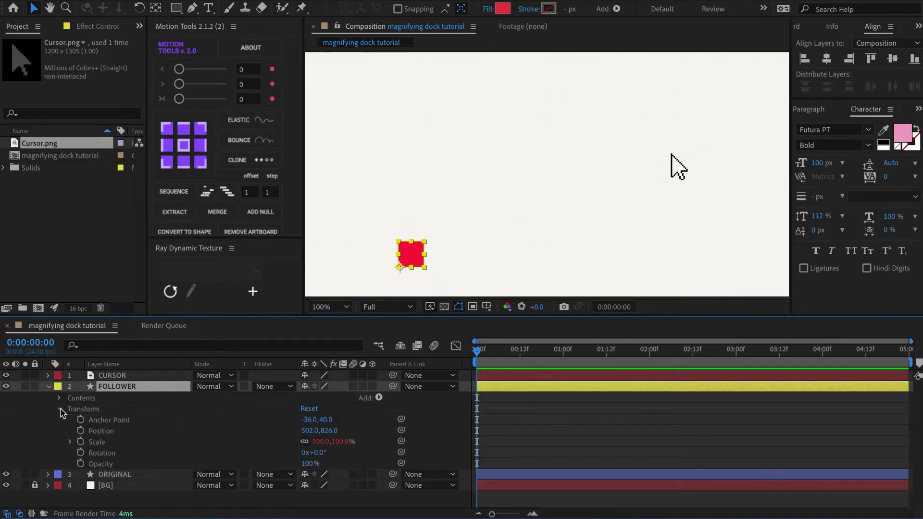
pyautogui.keyDown('alt'); pyautogui.click(81, 431); pyautogui.keyUp('alt')
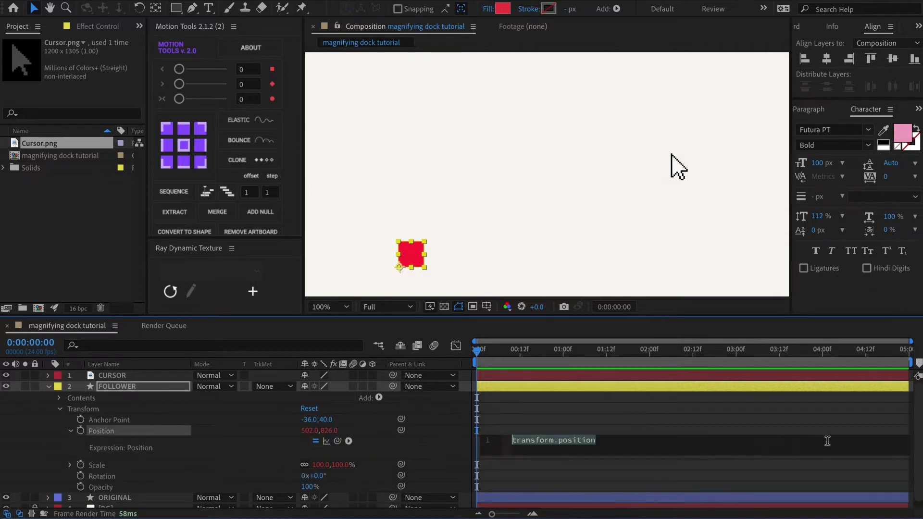
pyautogui.press('BackSpace')
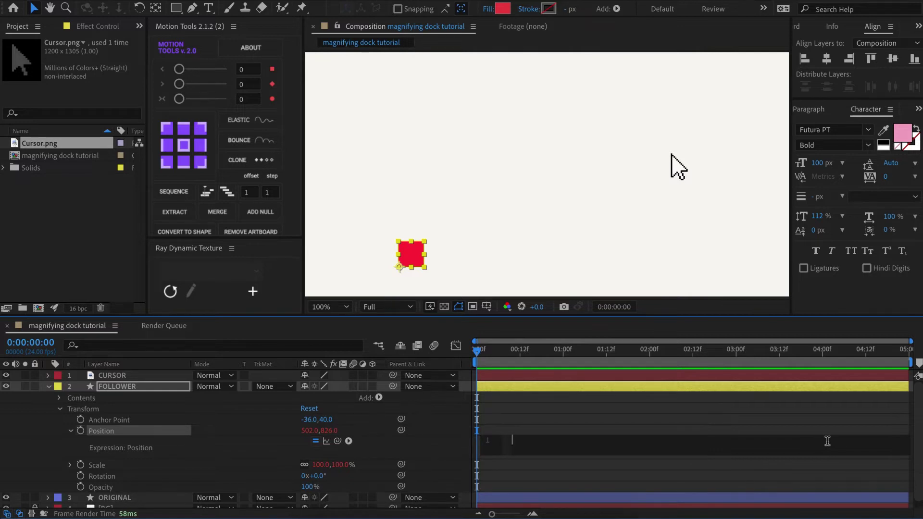
pyautogui.write('layerBelow = thisComp')
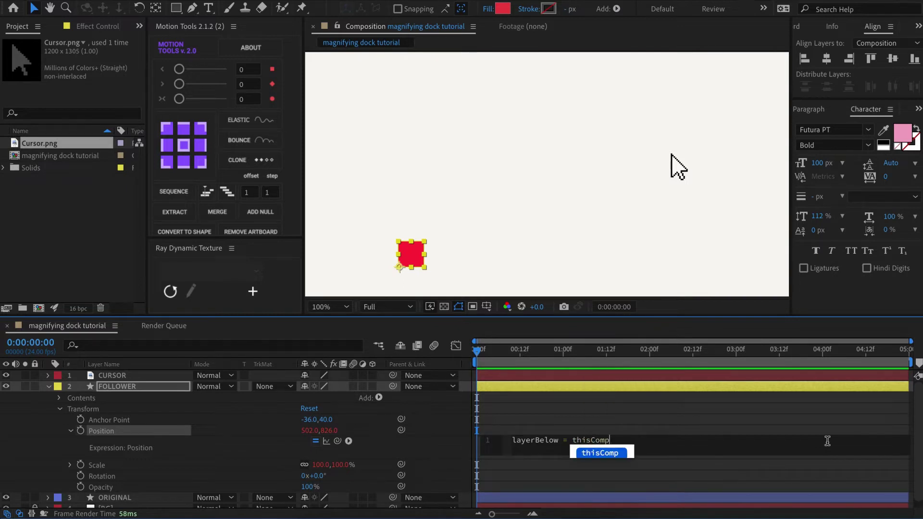
pyautogui.write('.layer')
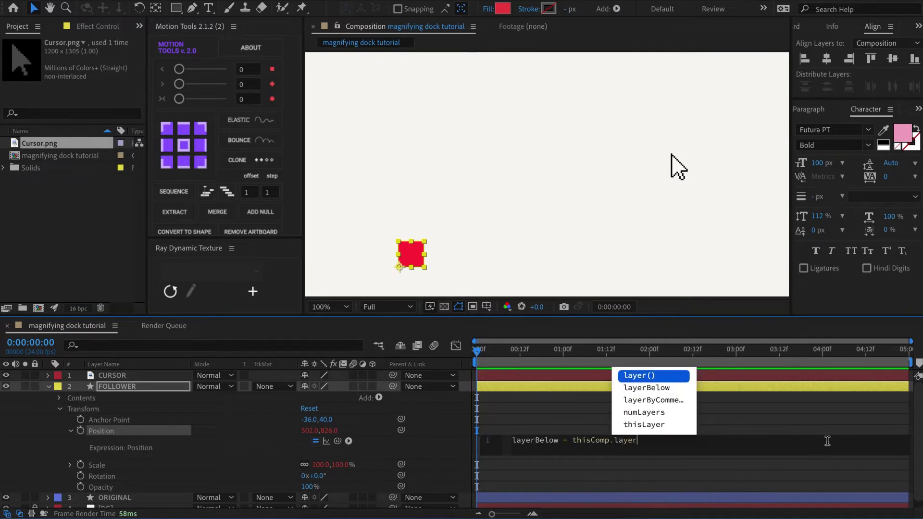
pyautogui.write('(')
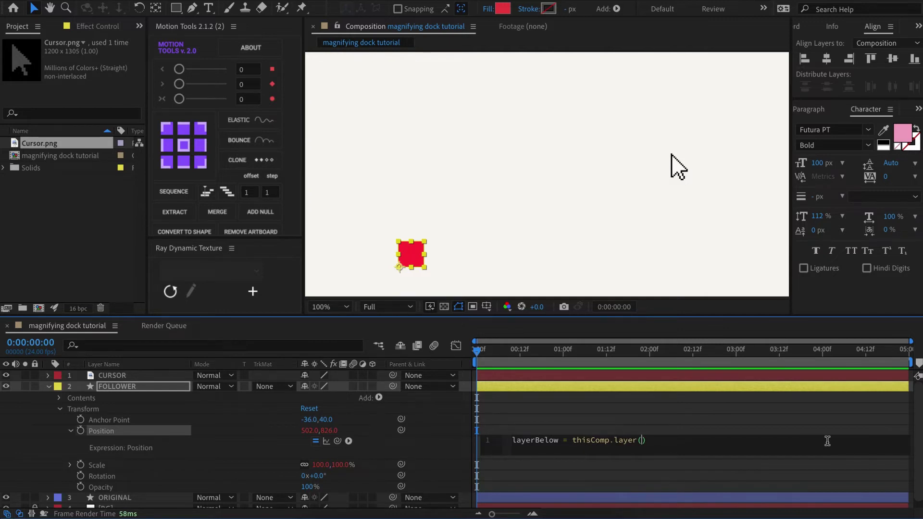
pyautogui.write('thisLa')
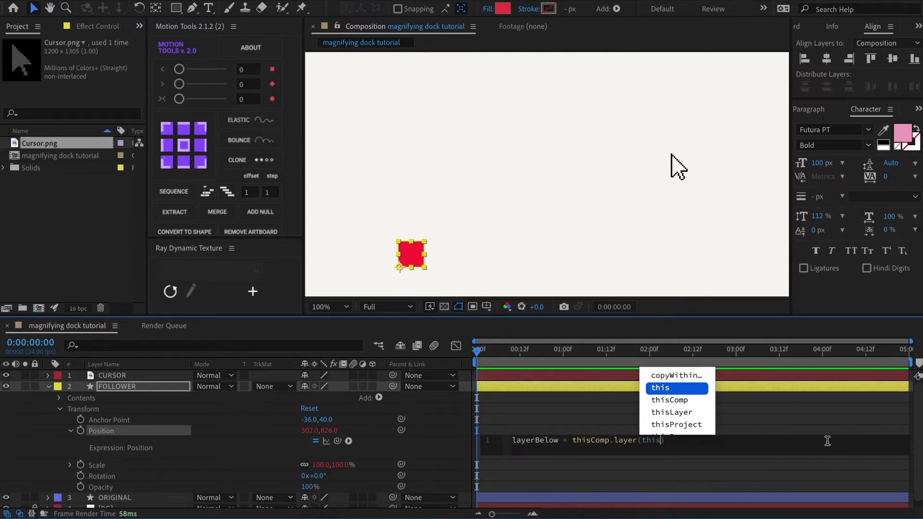
pyautogui.write('yer,1')
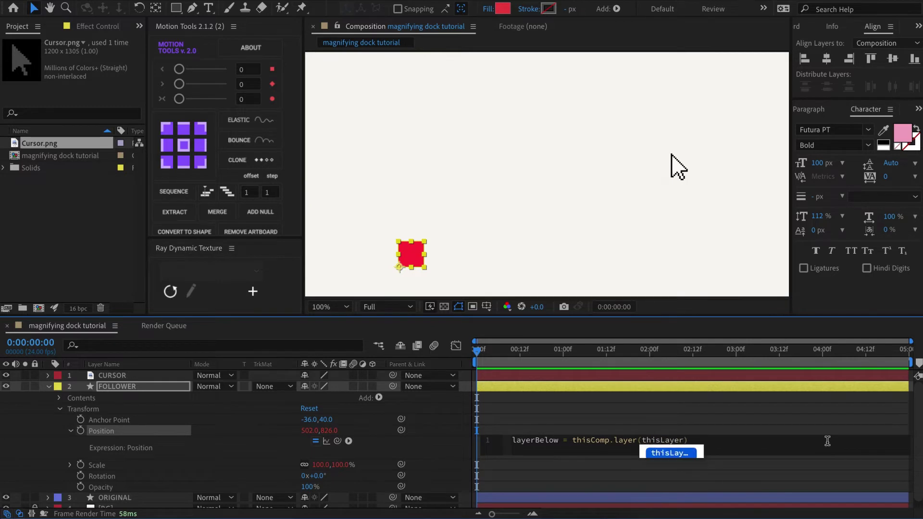
pyautogui.press('Right')
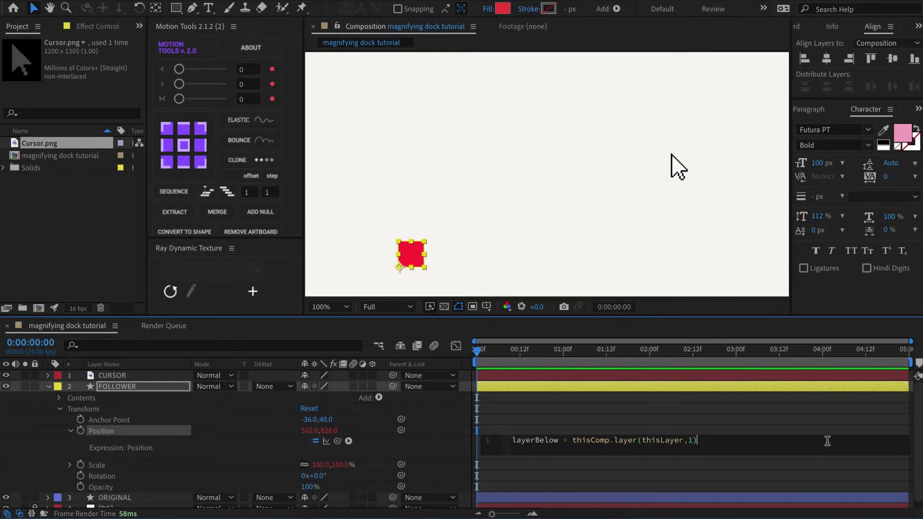
pyautogui.write(';')
# - Begin a second line in FOLLOWER's Position expression
pyautogui.press('Return')
# - Type line 2 as [layerBelow.position[0] + layerBelow.scale[0]*1, layerBelow.position[1]];
pyautogui.write('[layerBelow.position')
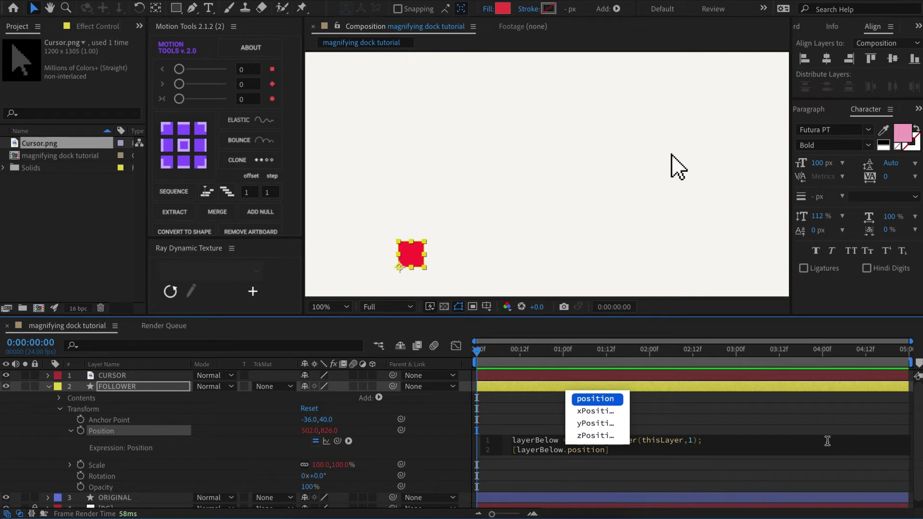
pyautogui.write('[')
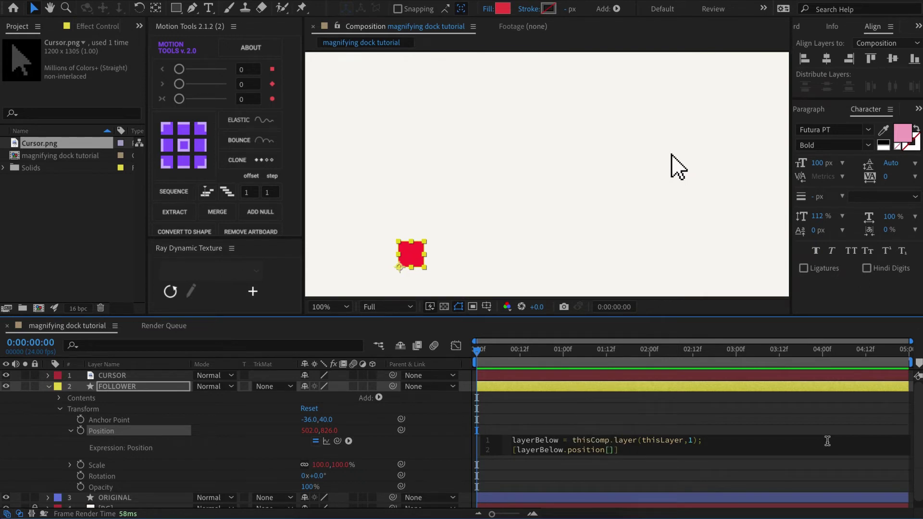
pyautogui.write('0] + layerBelow')
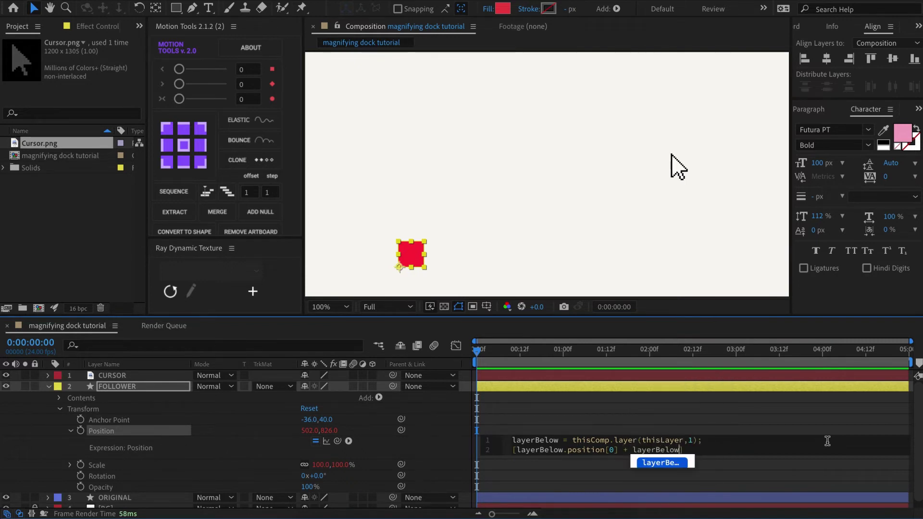
pyautogui.write('.scale')
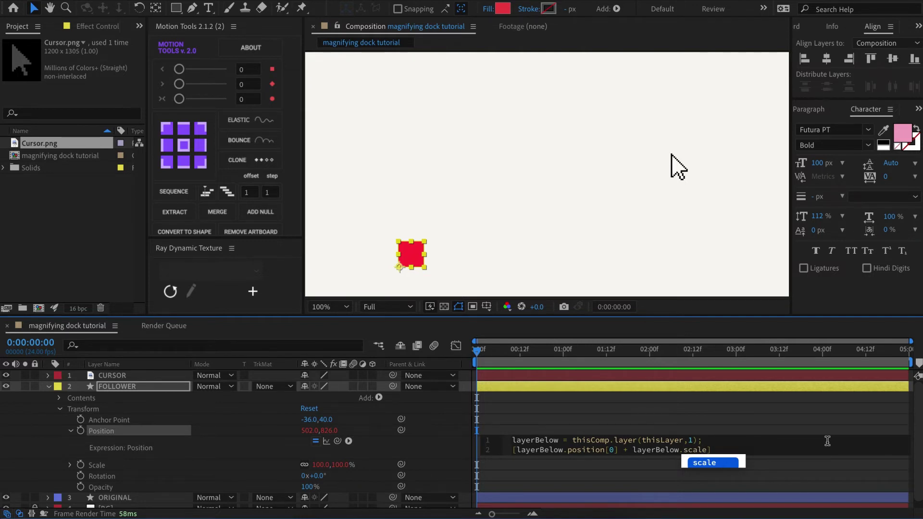
pyautogui.write('[')
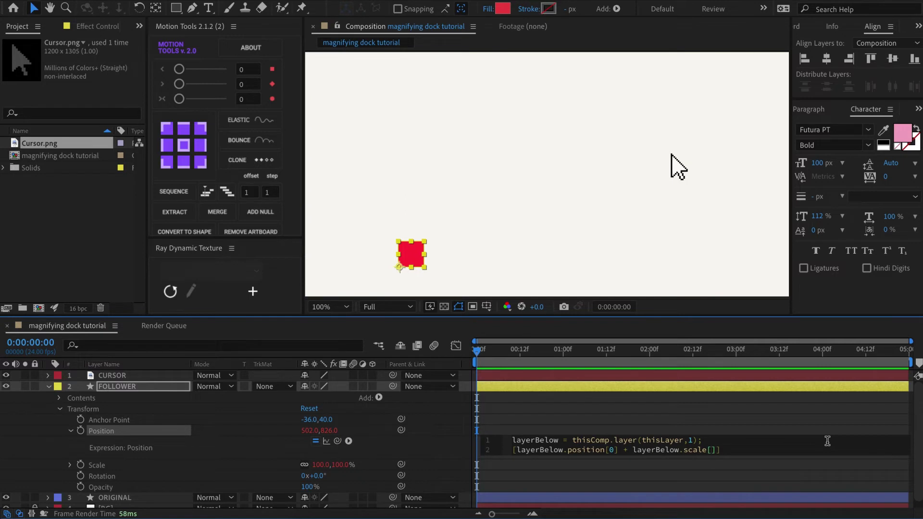
pyautogui.write('0')
pyautogui.write(']*1,')
pyautogui.write('layerBelow.position')
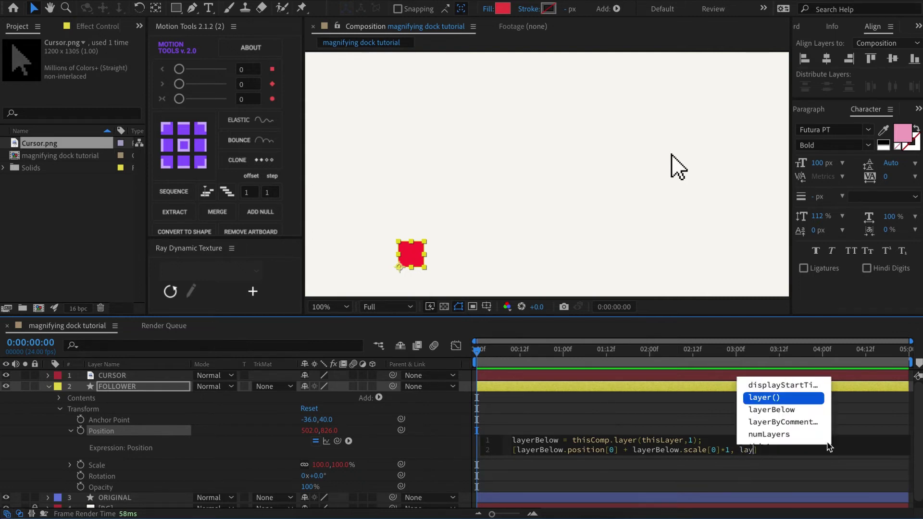
pyautogui.write('[')
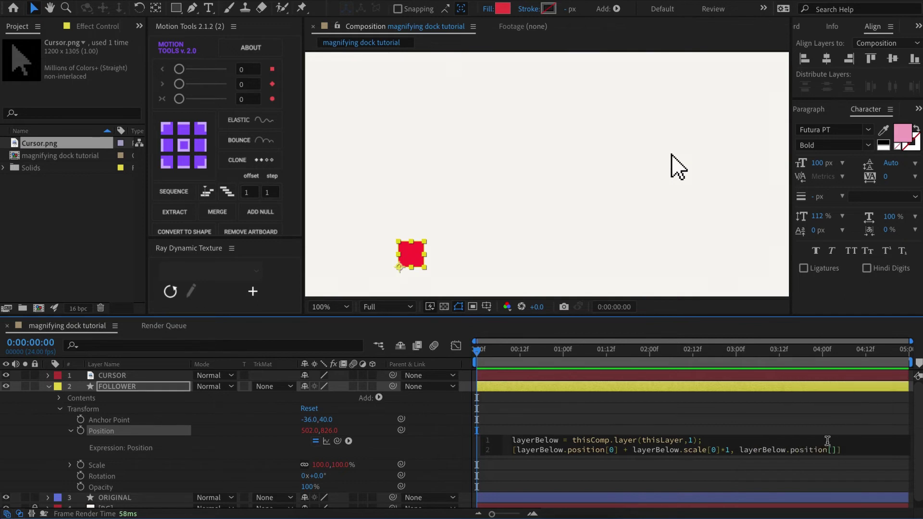
pyautogui.write('1]];')
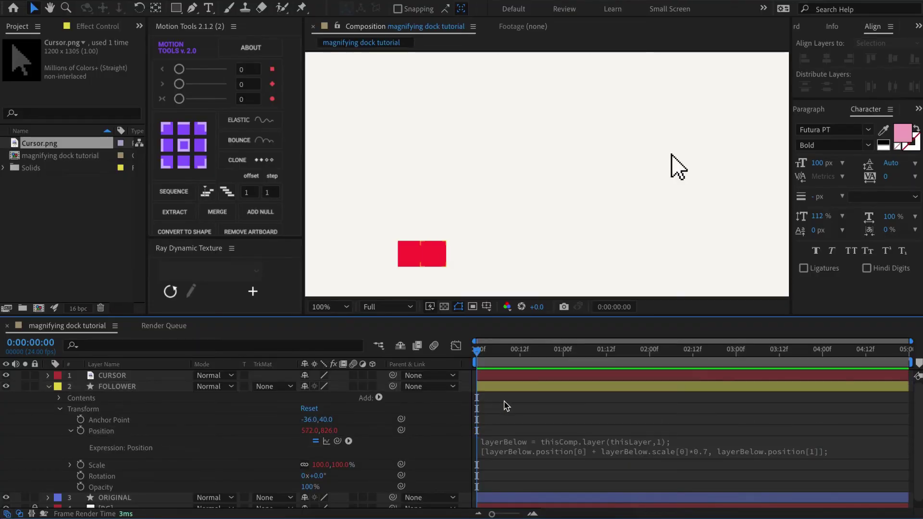
# - Change the expression multiplier from 0.7 to 0.9 and apply it
pyautogui.click(706, 454)
pyautogui.press('BackSpace')
pyautogui.write('9')
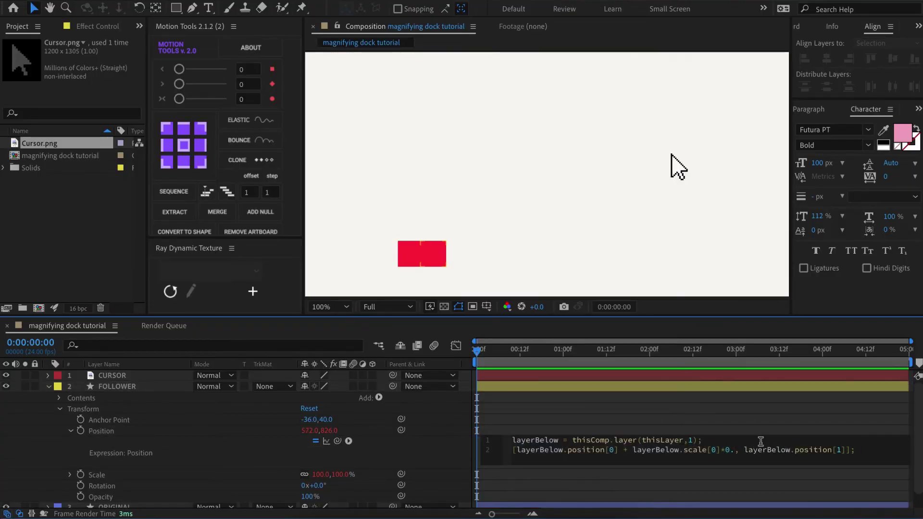
pyautogui.press('Return')
pyautogui.press('BackSpace')
pyautogui.click(736, 428)
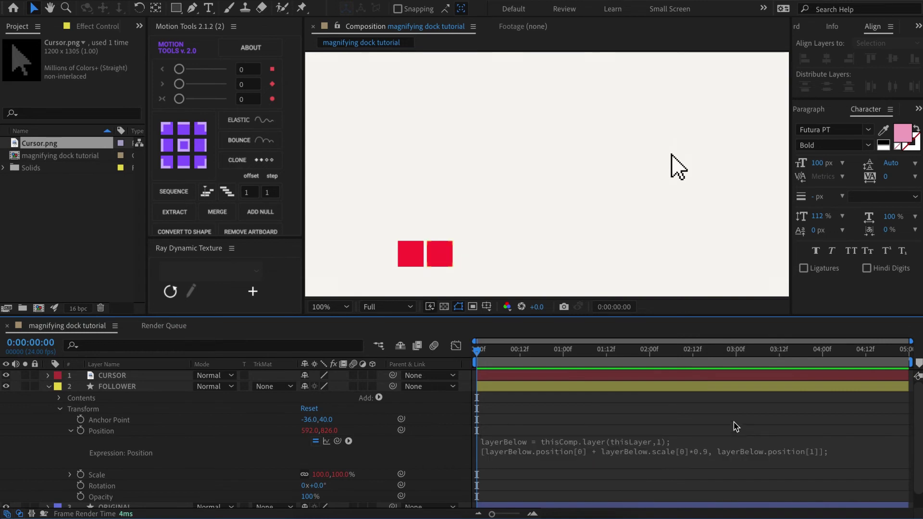
# - Set the follower square's fill to gold, then drag CURSOR over the red square to test
pyautogui.click(133, 386)
pyautogui.click(503, 8)
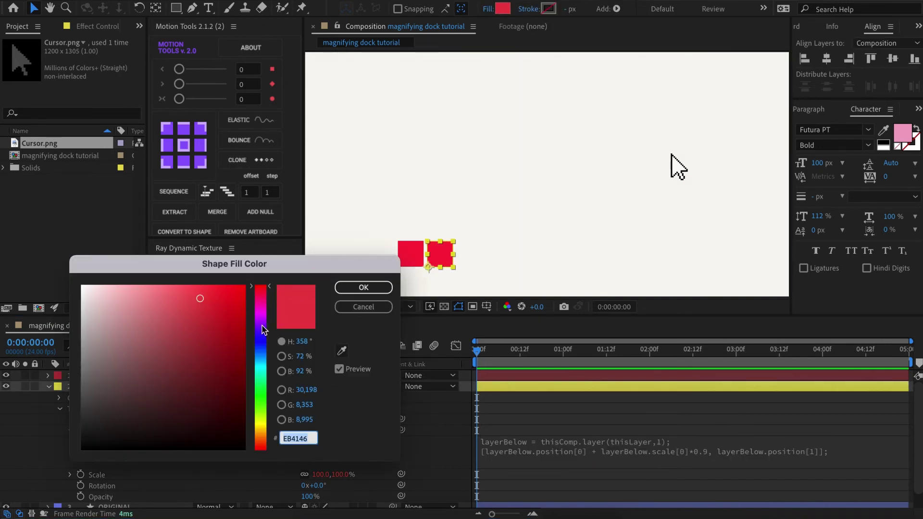
pyautogui.click(260, 349)
pyautogui.click(260, 423)
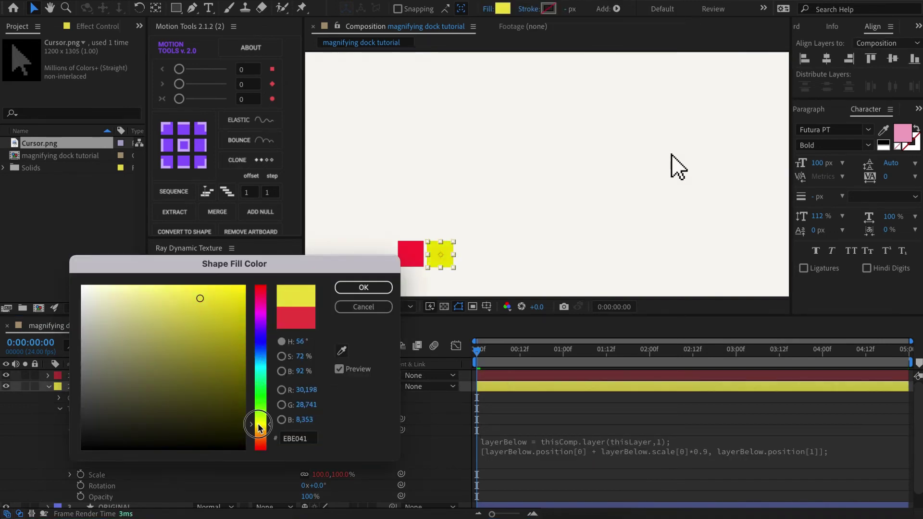
pyautogui.click(260, 429)
pyautogui.moveTo(260, 428); pyautogui.dragTo(260, 432)
pyautogui.click(243, 299)
pyautogui.click(363, 287)
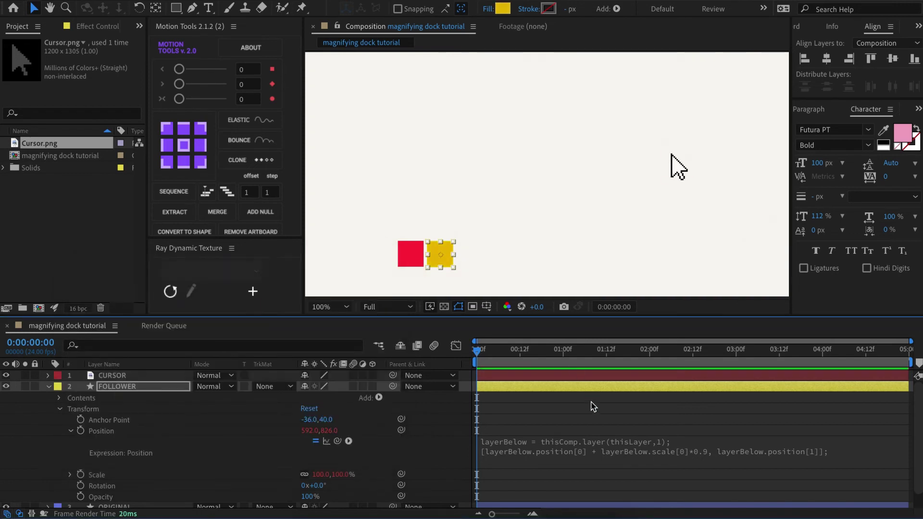
pyautogui.moveTo(680, 176); pyautogui.dragTo(655, 188)
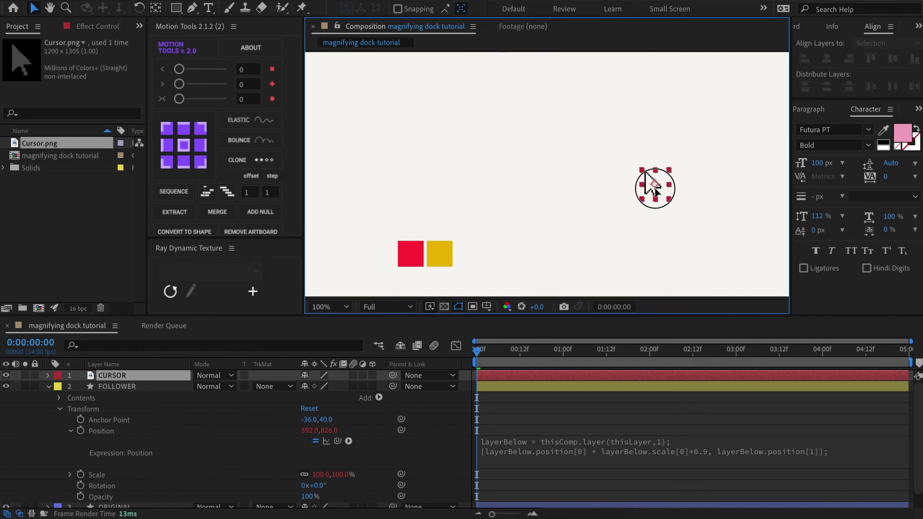
# - Duplicate FOLLOWER into FOLLOWER 2 and give it a green label
pyautogui.click(116, 388)
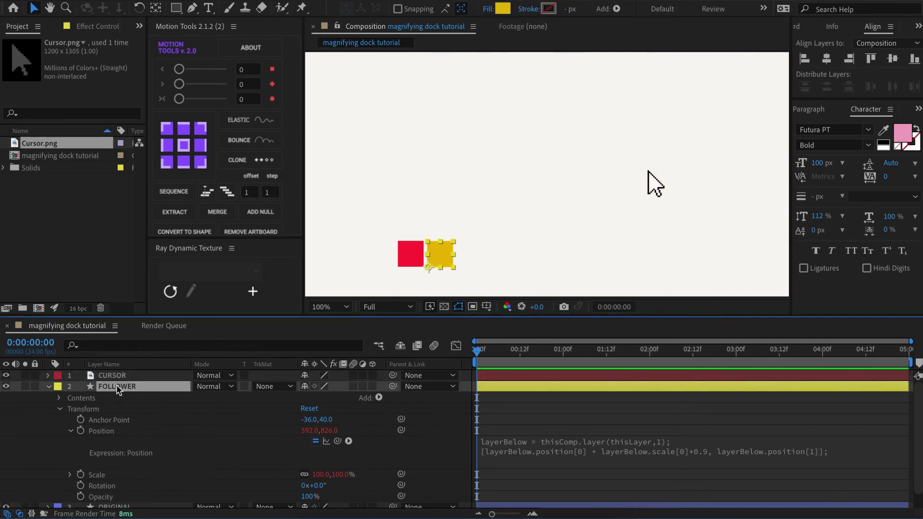
pyautogui.hotkey('ctrl', 'd')
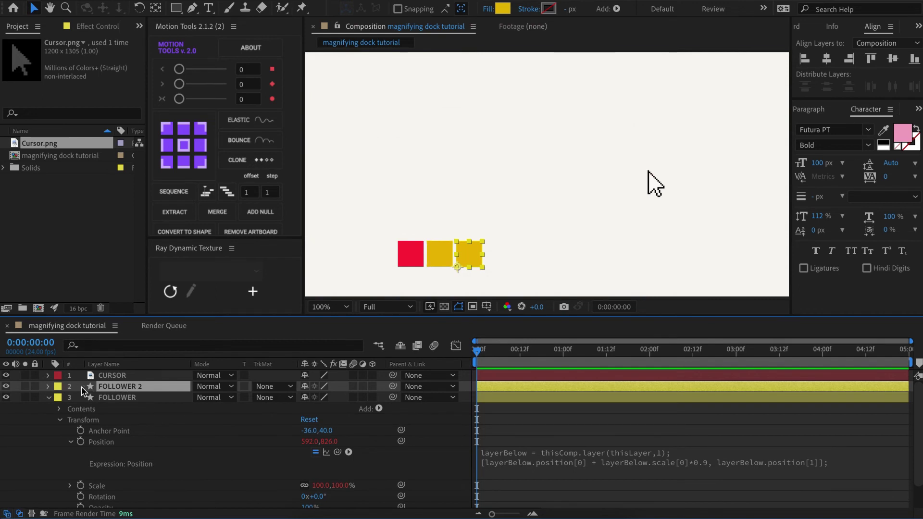
pyautogui.click(62, 391)
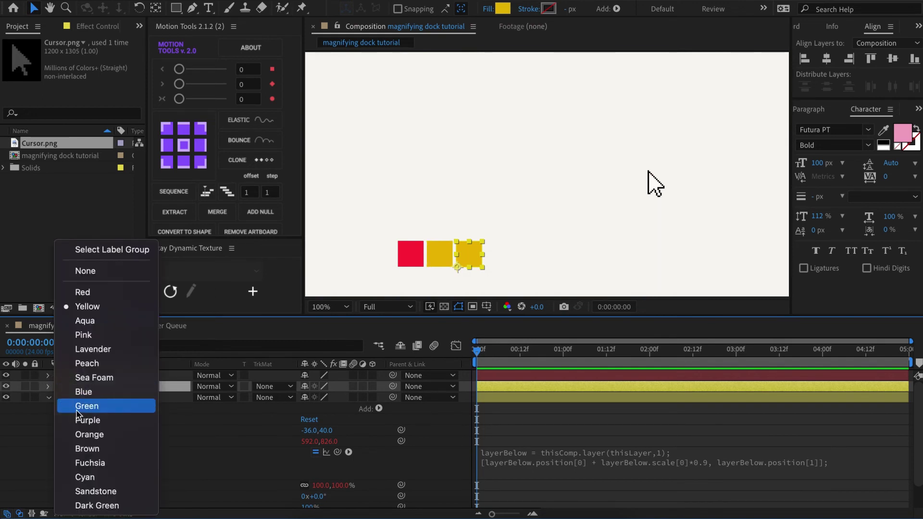
pyautogui.click(100, 407)
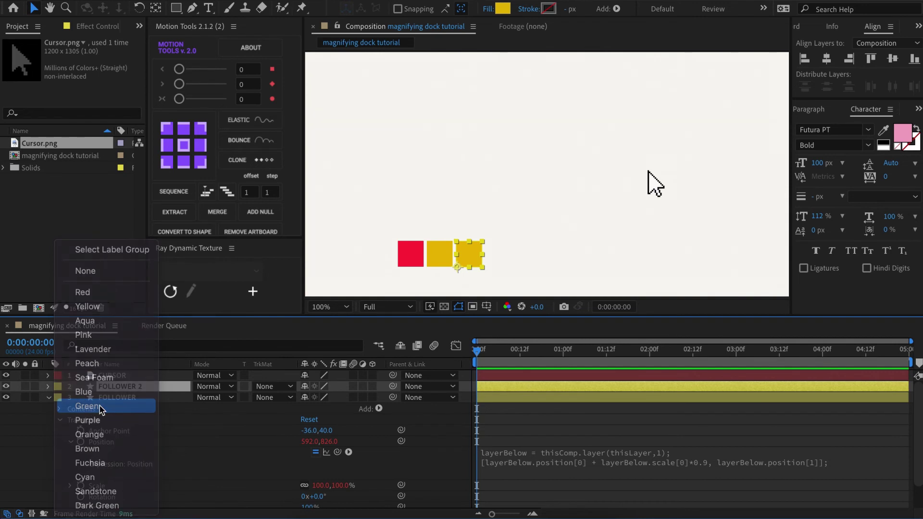